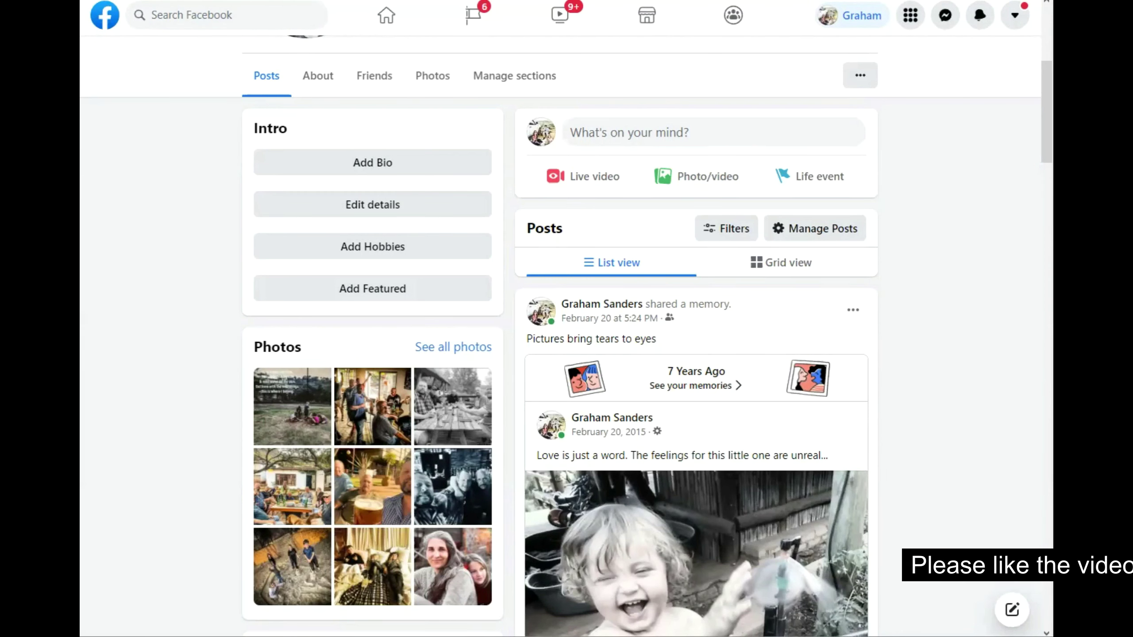
- Start a photo post with the Test image attached and the caption 'Test'
click(684, 176)
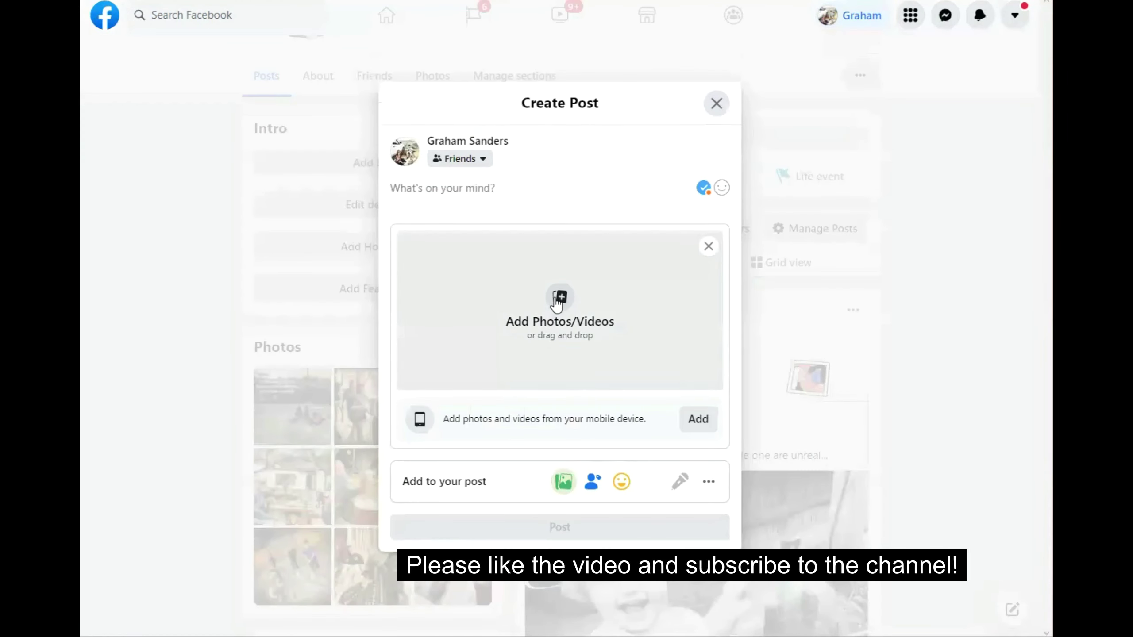
click(558, 298)
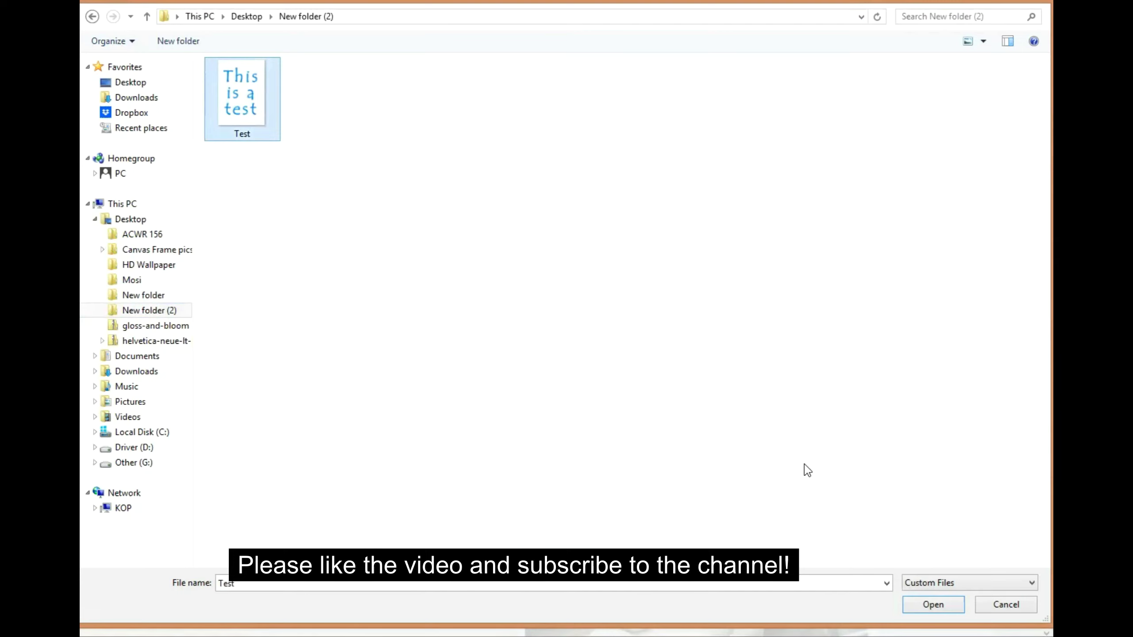
click(933, 604)
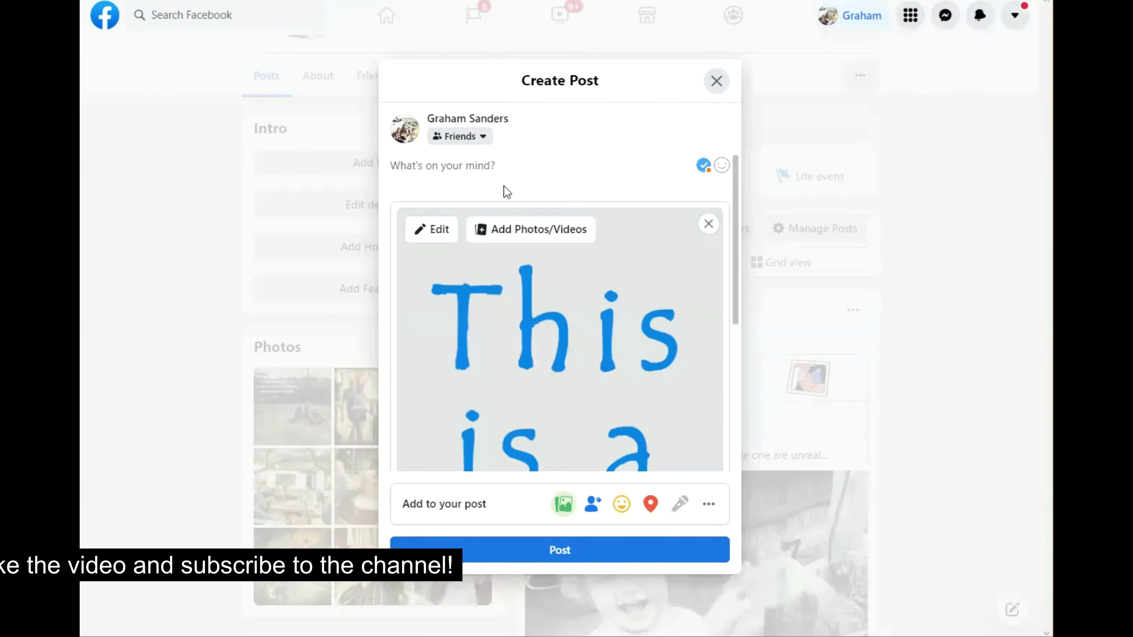
click(474, 166)
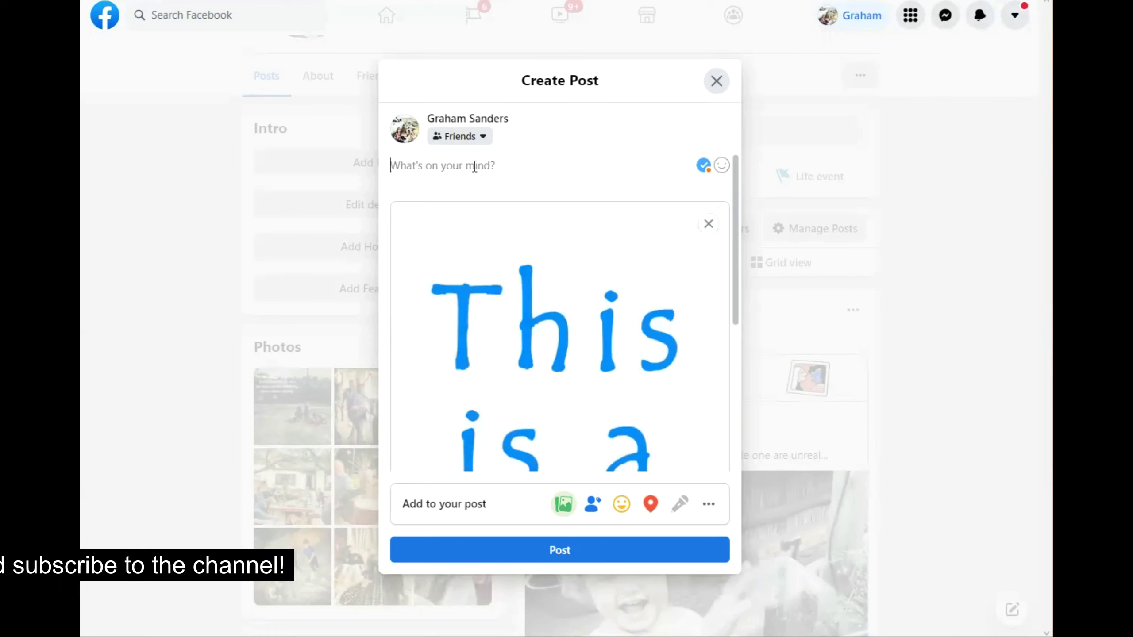
text(Test)
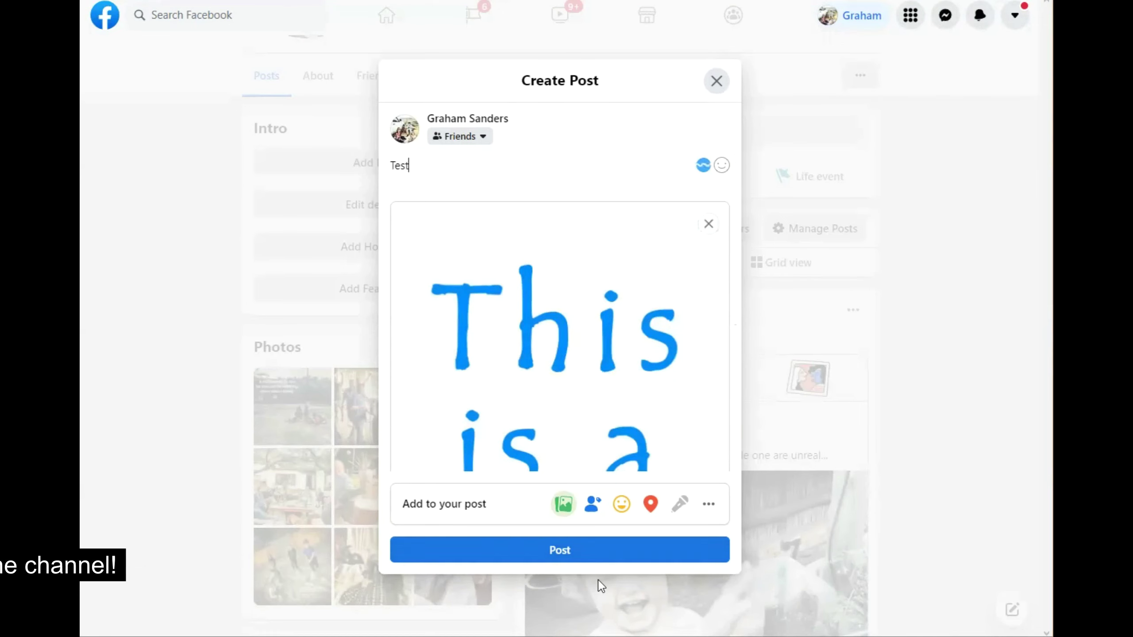
mouse_move(507, 231)
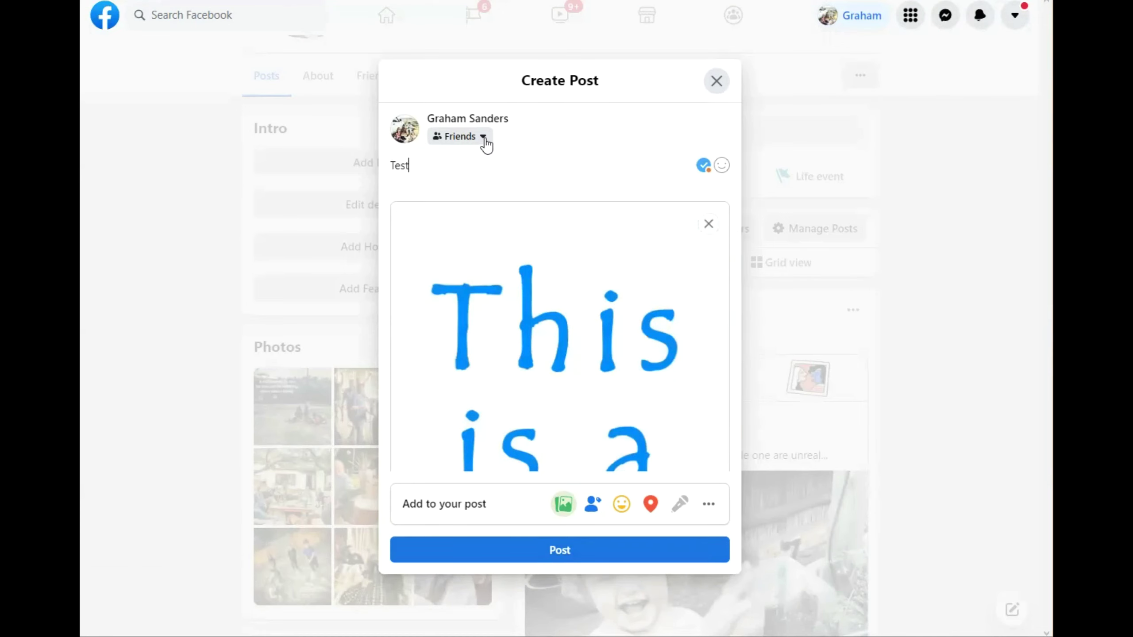
click(484, 139)
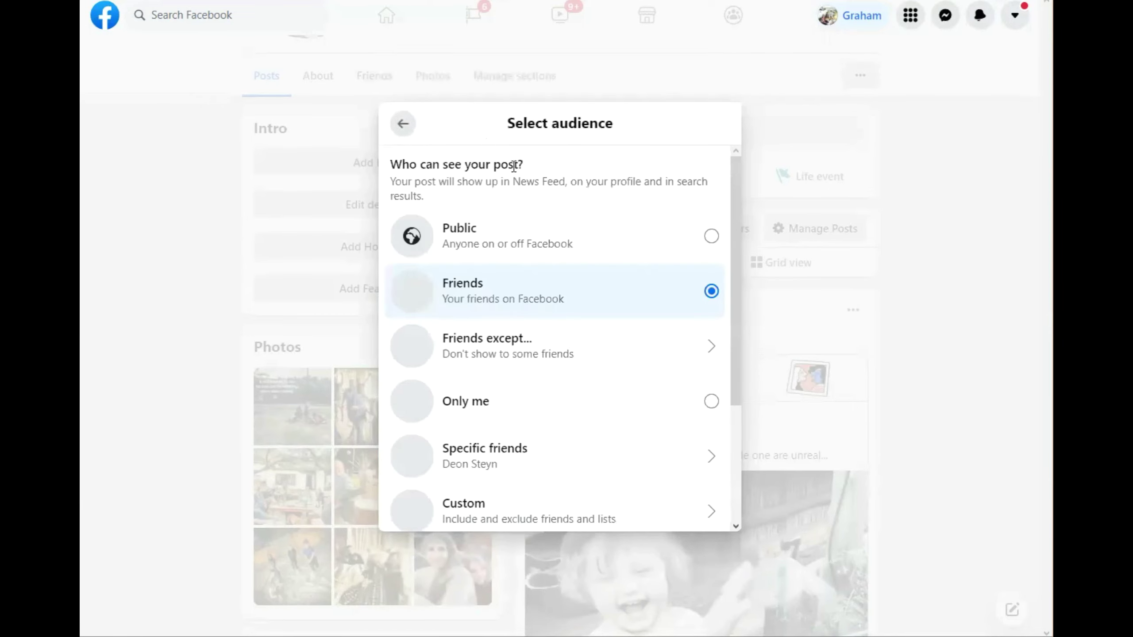
scroll(551, 268, down, 4)
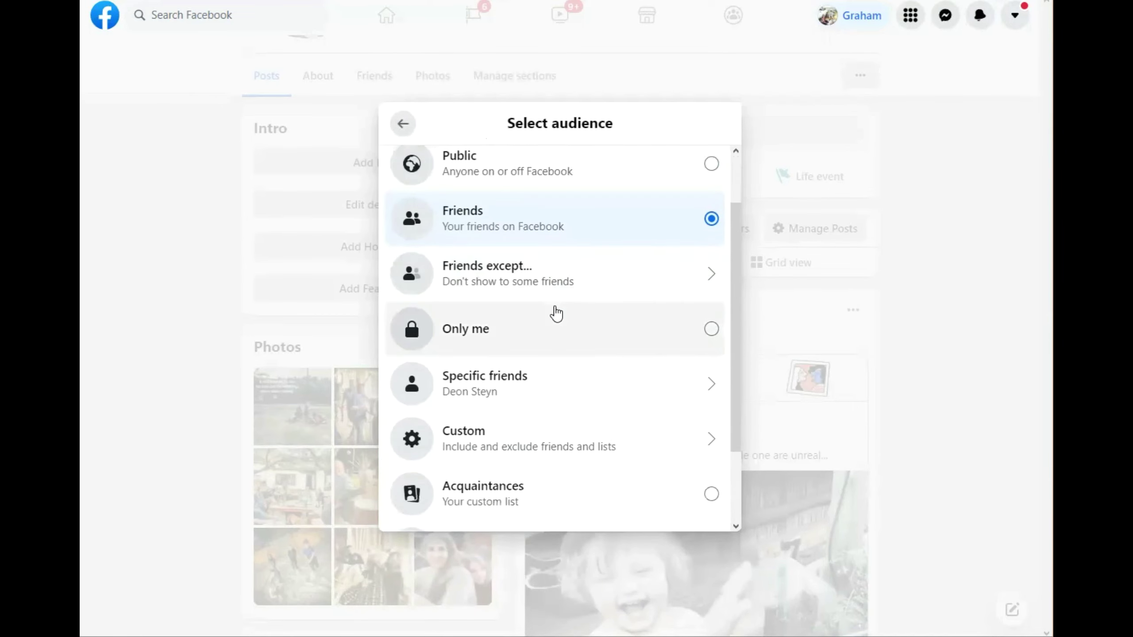
scroll(556, 313, down, 1)
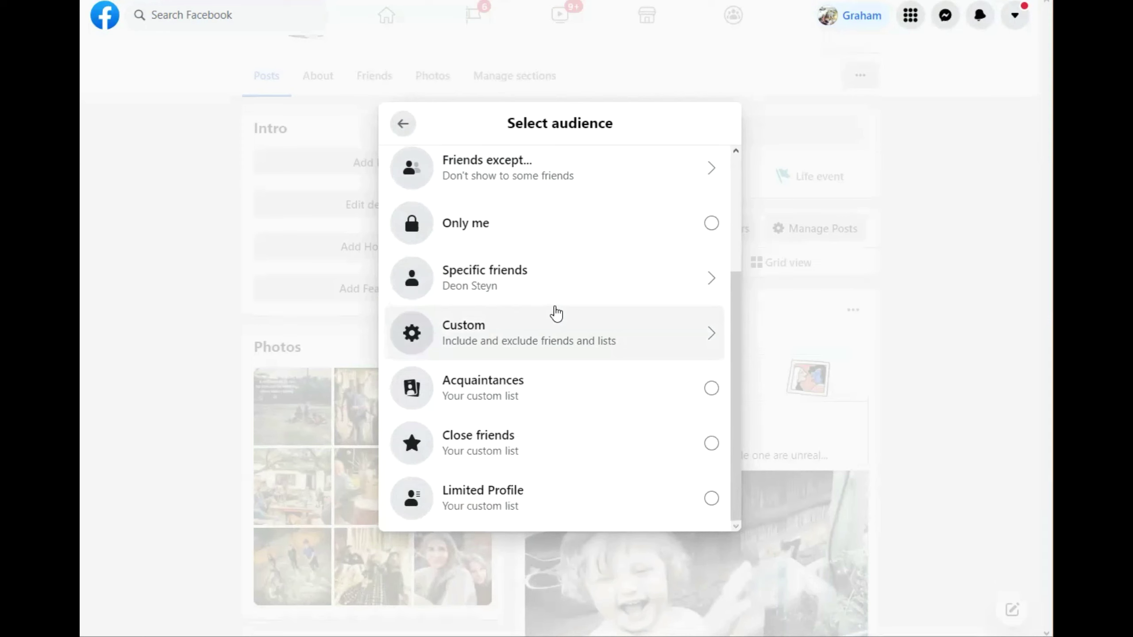
scroll(555, 312, up, 5)
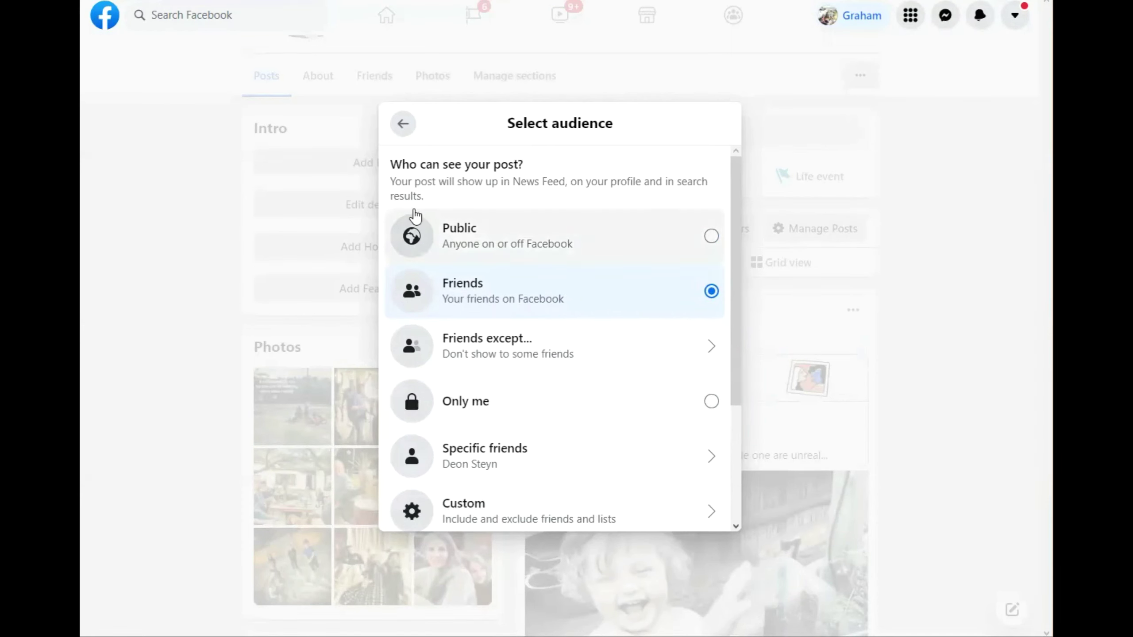
click(402, 124)
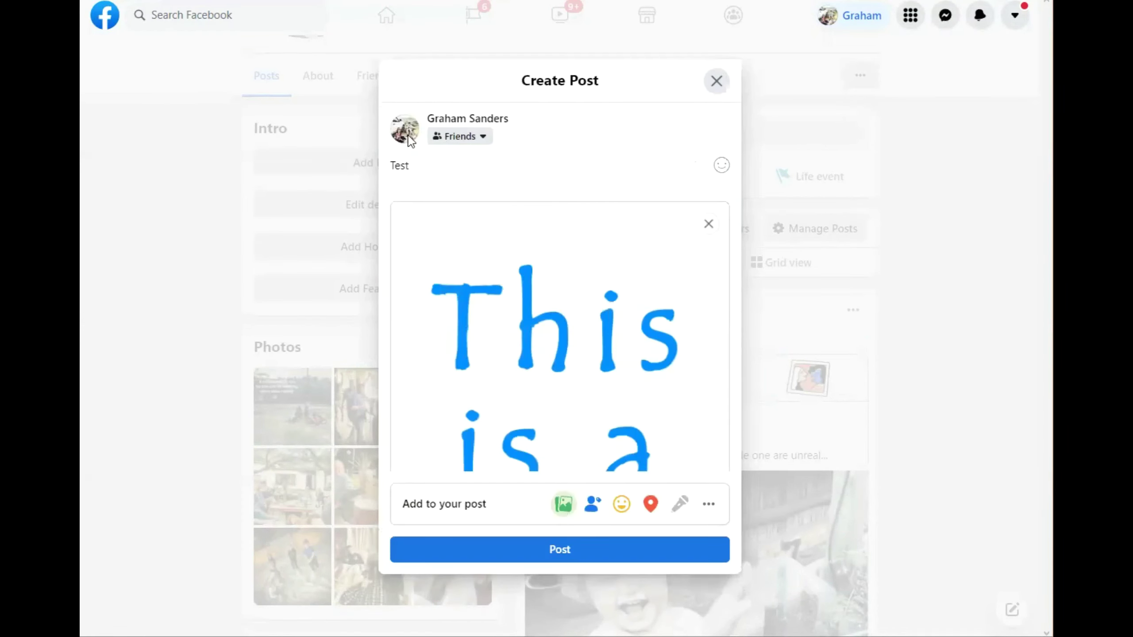
- Publish the Test image post and scroll down to find it on the profile
click(564, 551)
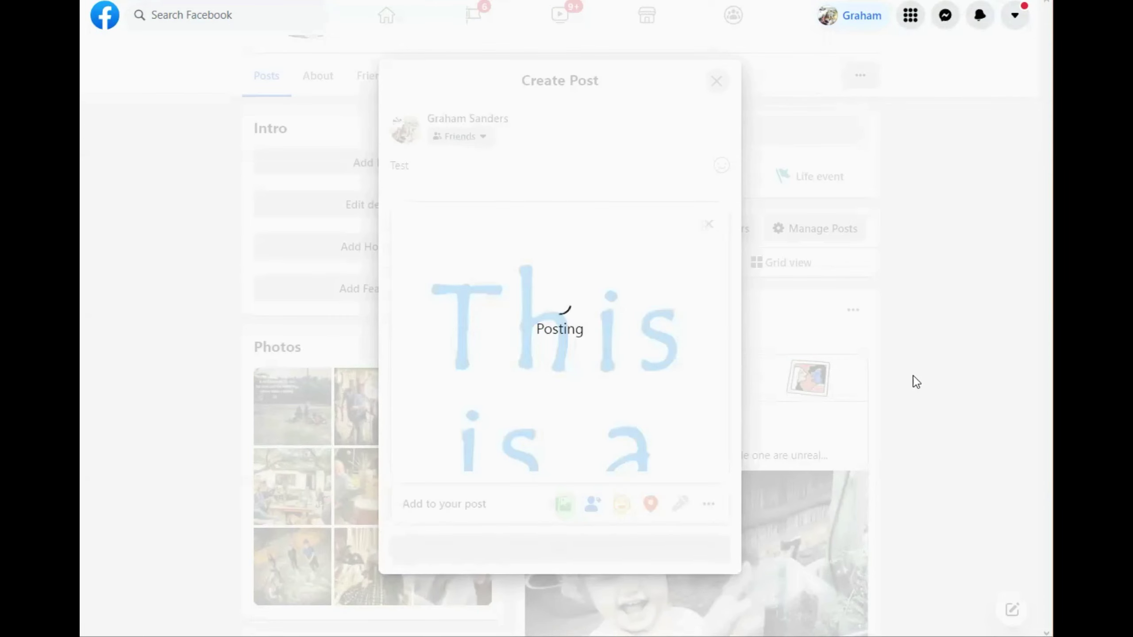
scroll(914, 373, down, 6)
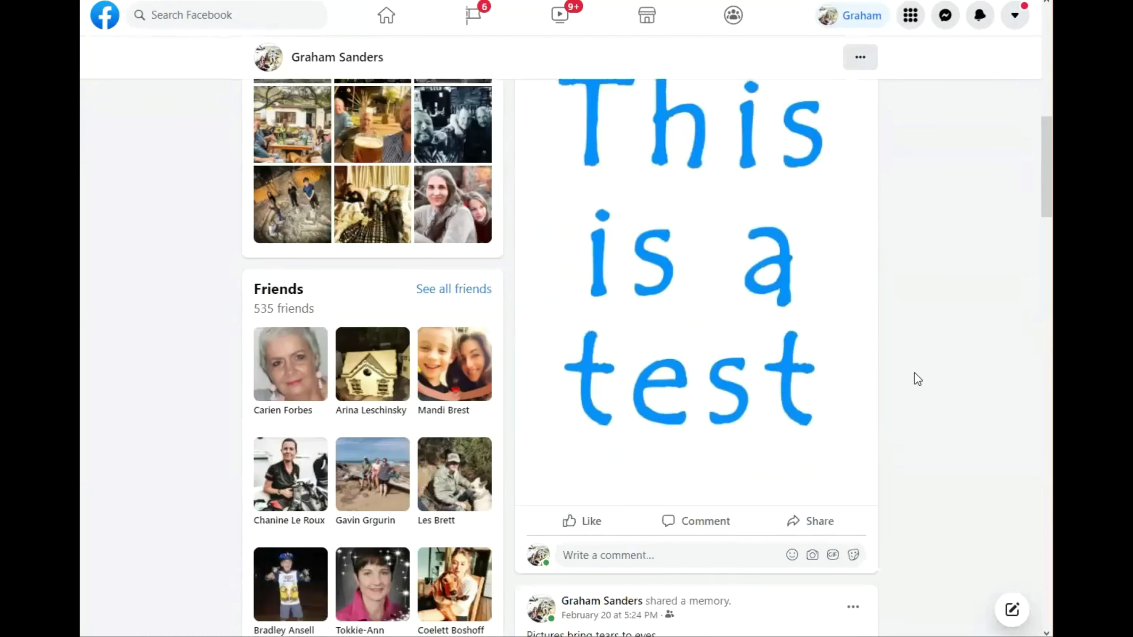
- Share the post to the Art Challenge with Rentia group, found by searching 'art ch', with the text 'te'
click(807, 522)
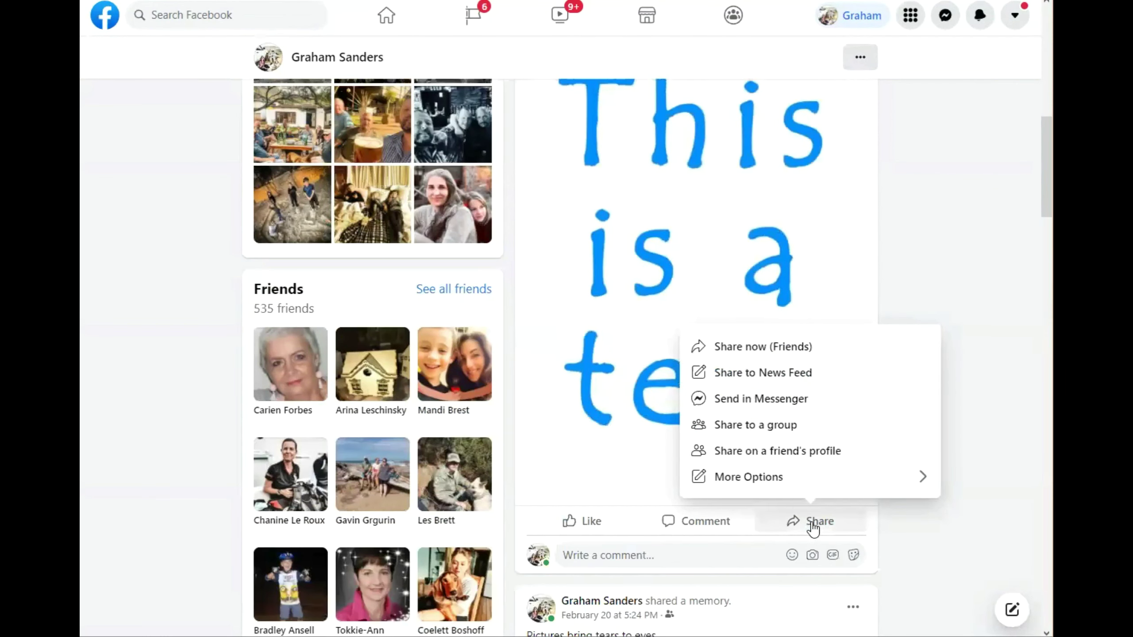
click(767, 426)
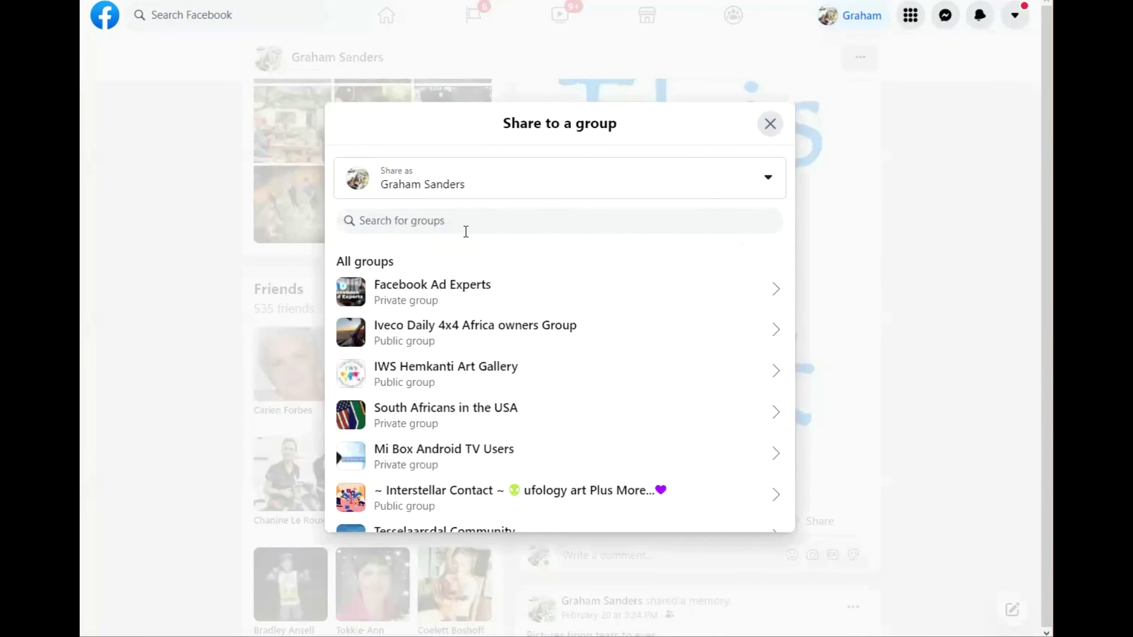
click(468, 226)
text(art)
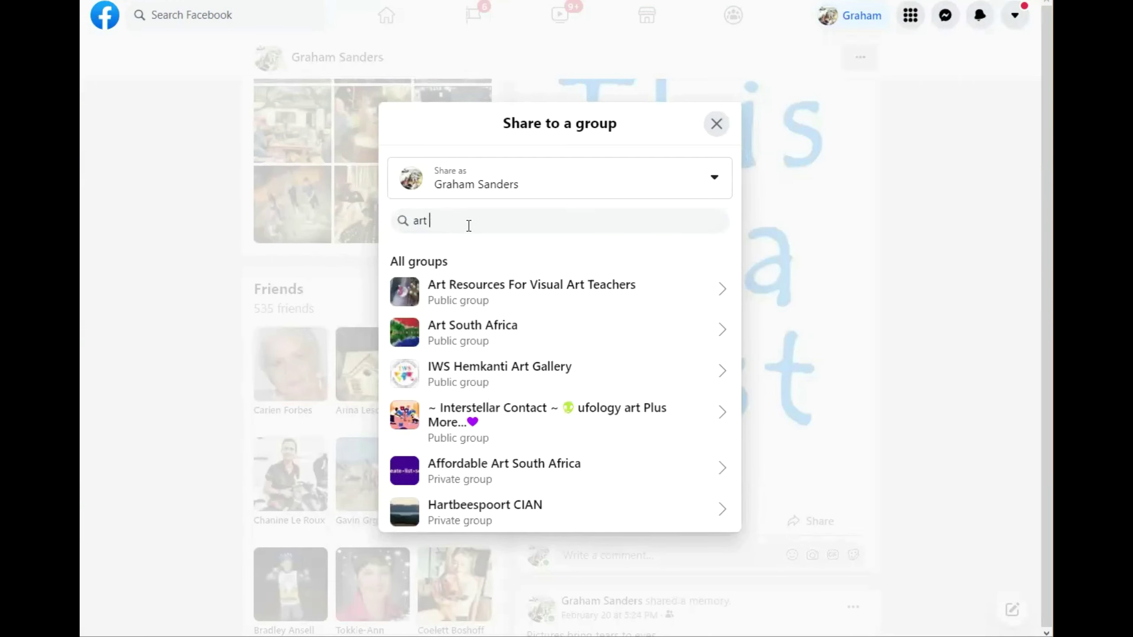
text( ch)
click(484, 289)
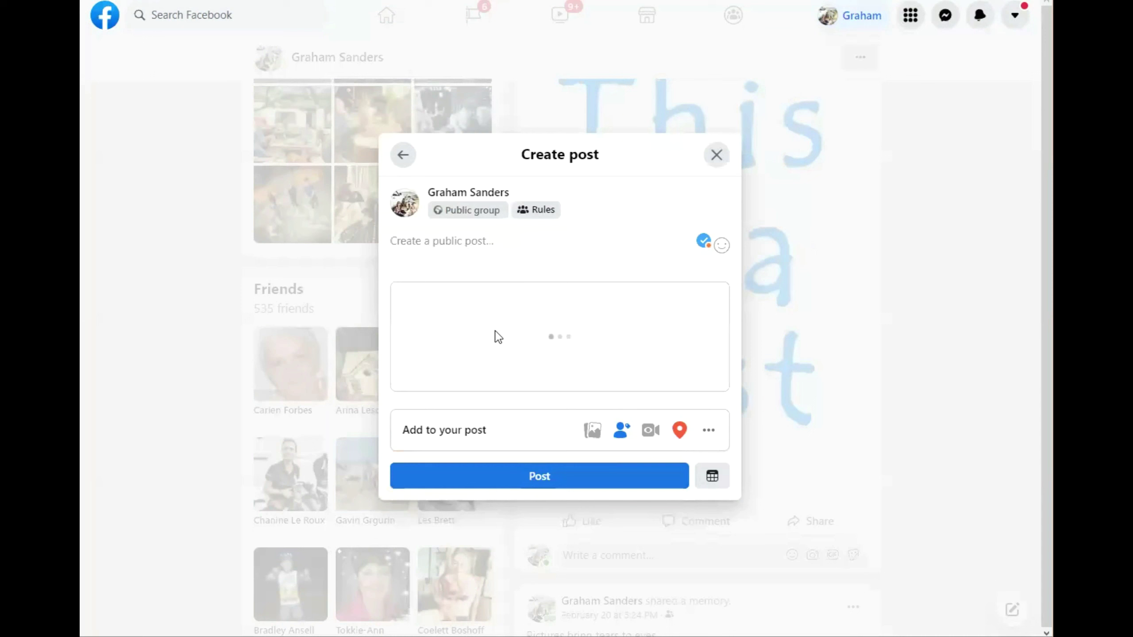
text(test)
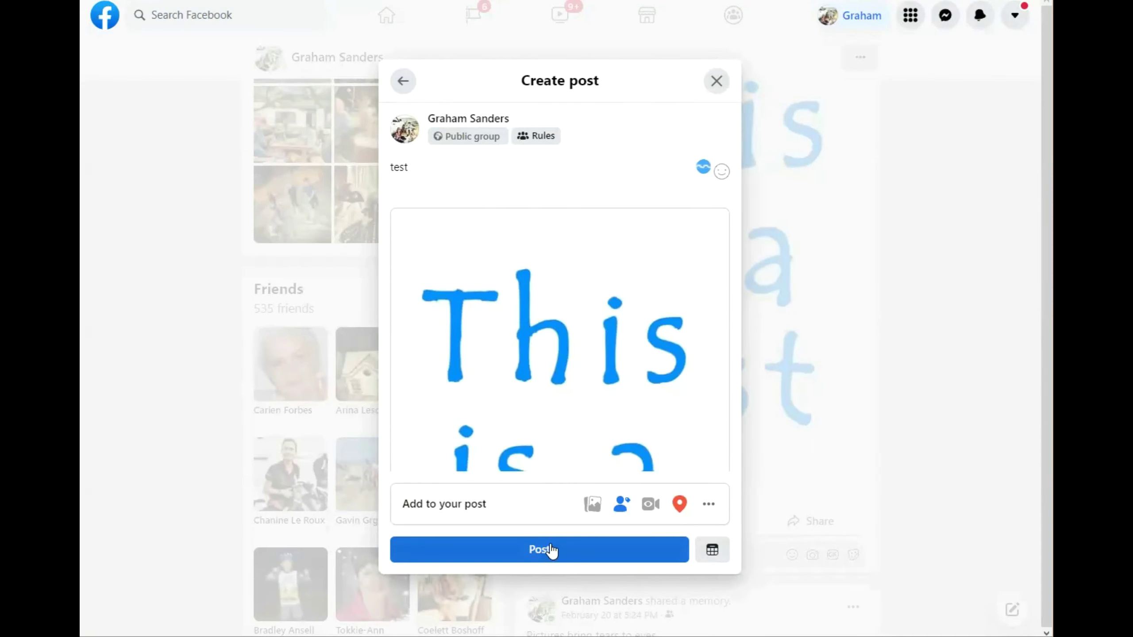
click(552, 549)
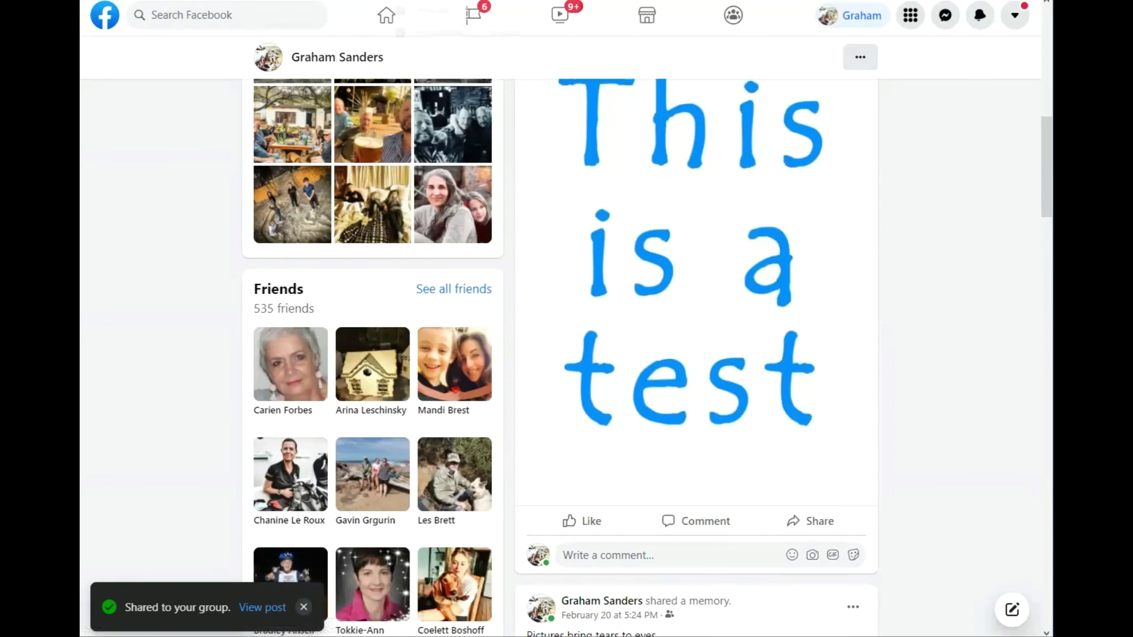
- Open the Art Challenge with Rentia group and sort its feed by Recent posts
click(262, 607)
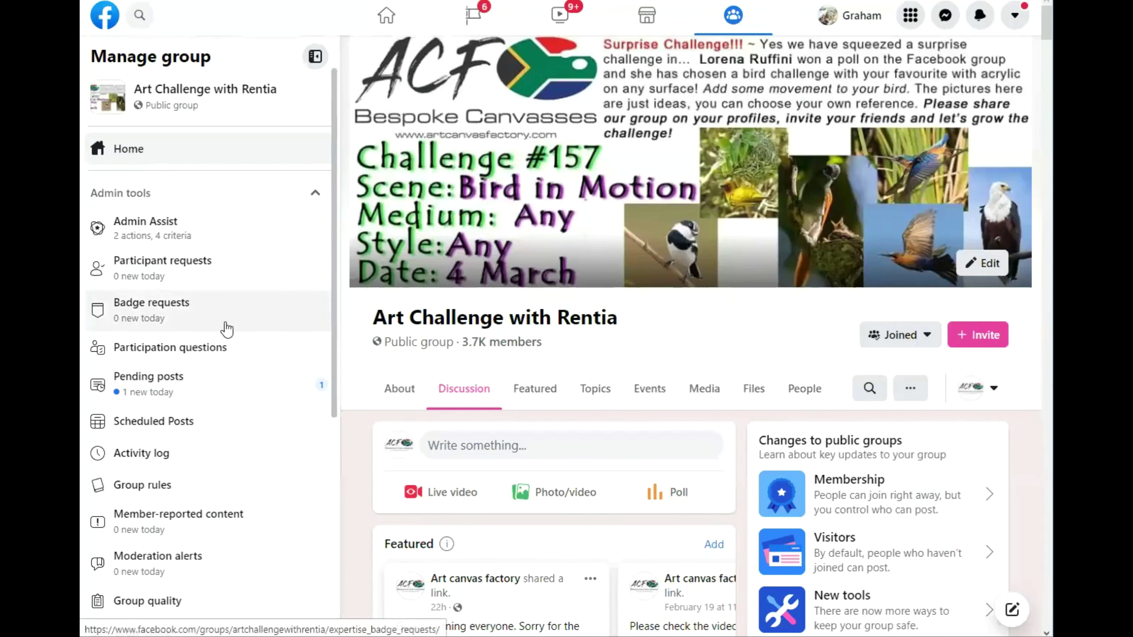
scroll(377, 392, down, 3)
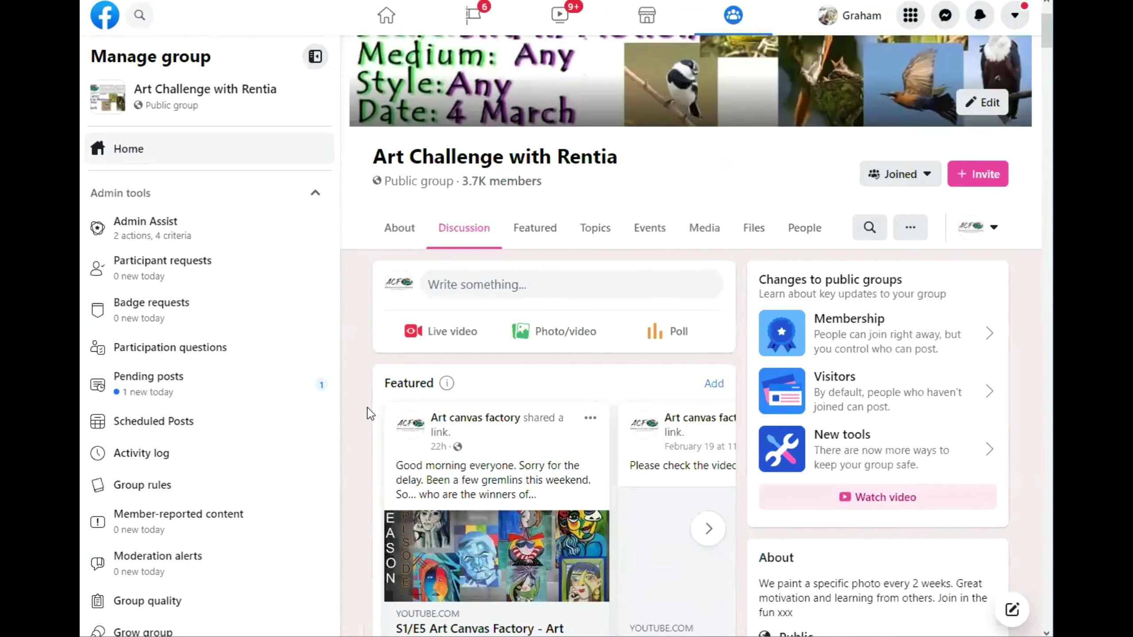
scroll(371, 413, down, 10)
scroll(442, 316, up, 1)
click(461, 289)
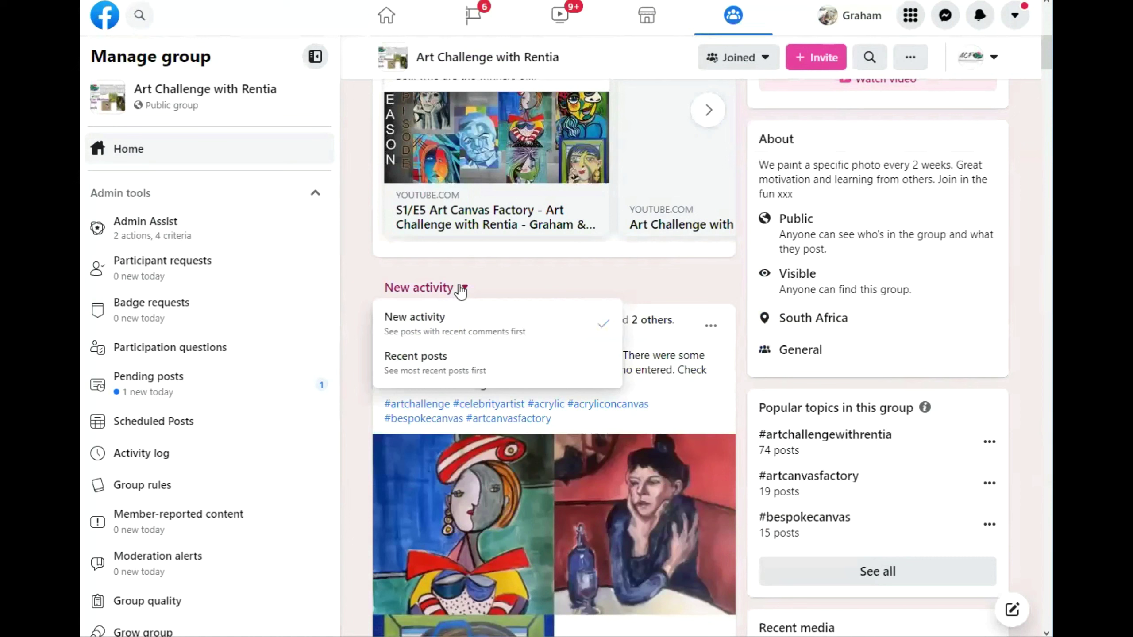
click(442, 361)
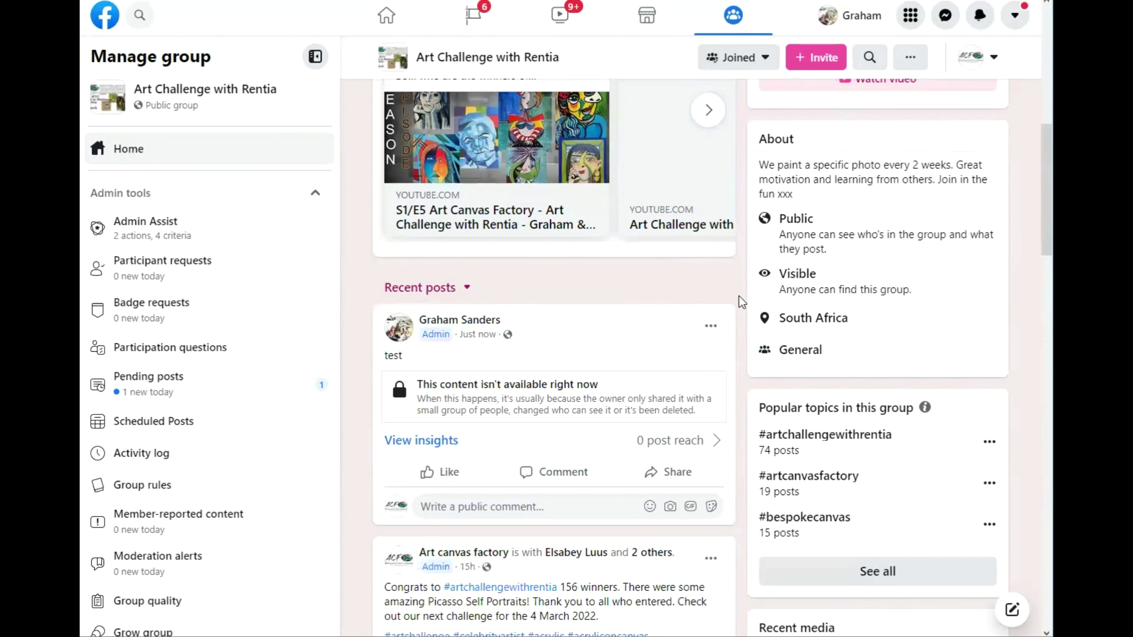
scroll(742, 303, down, 1)
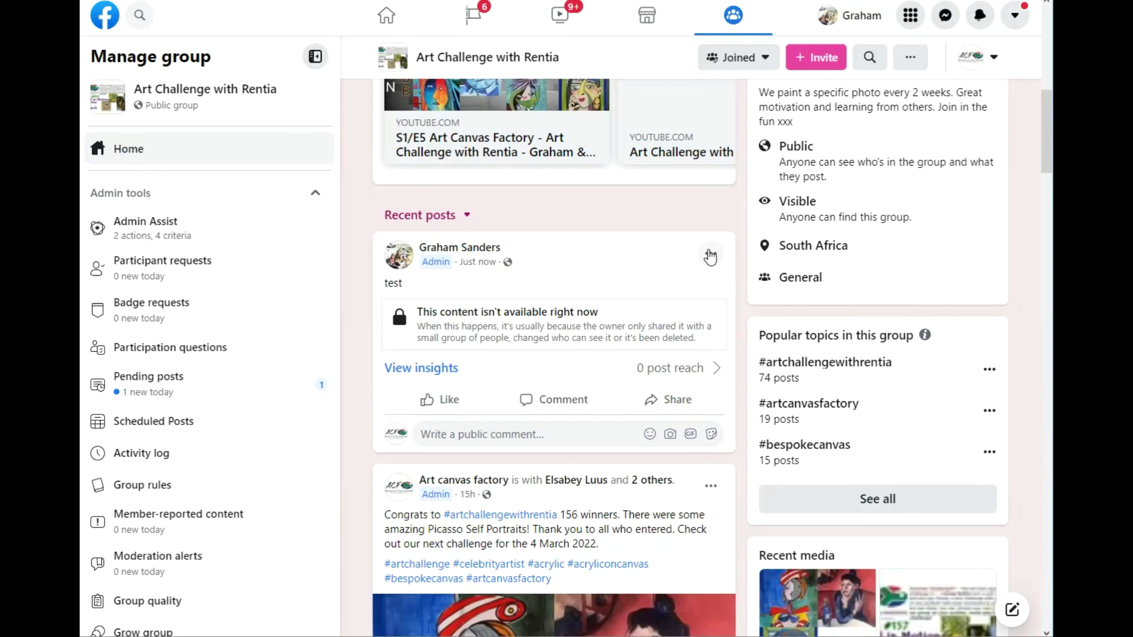
- Remove the unavailable 'test' post from the Art Challenge with Rentia group
double_click(507, 266)
click(711, 254)
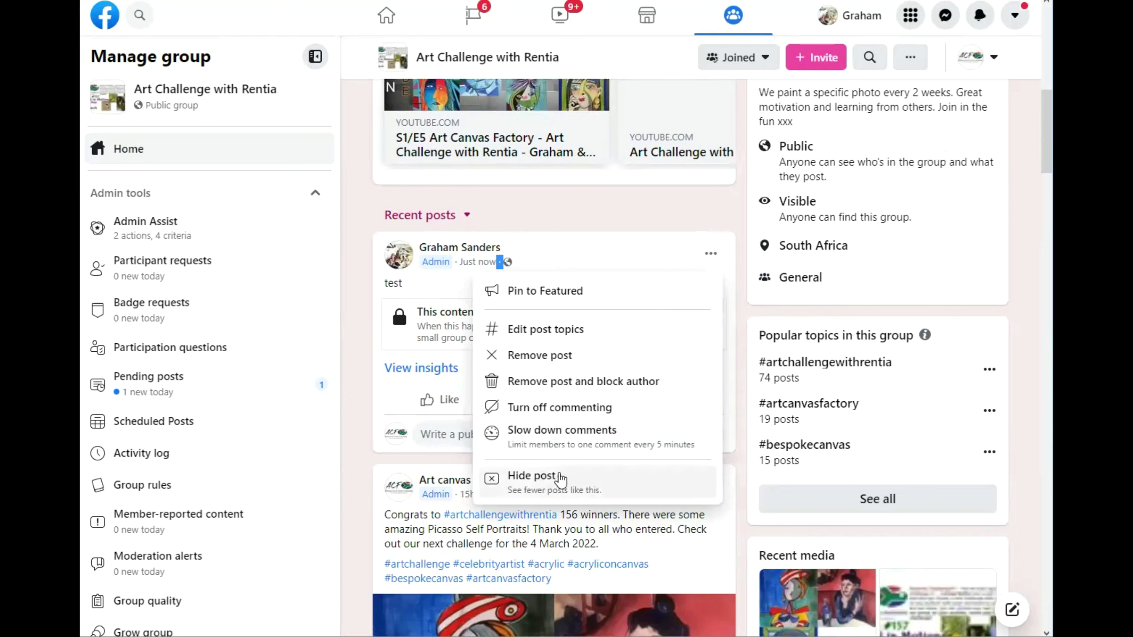
click(542, 357)
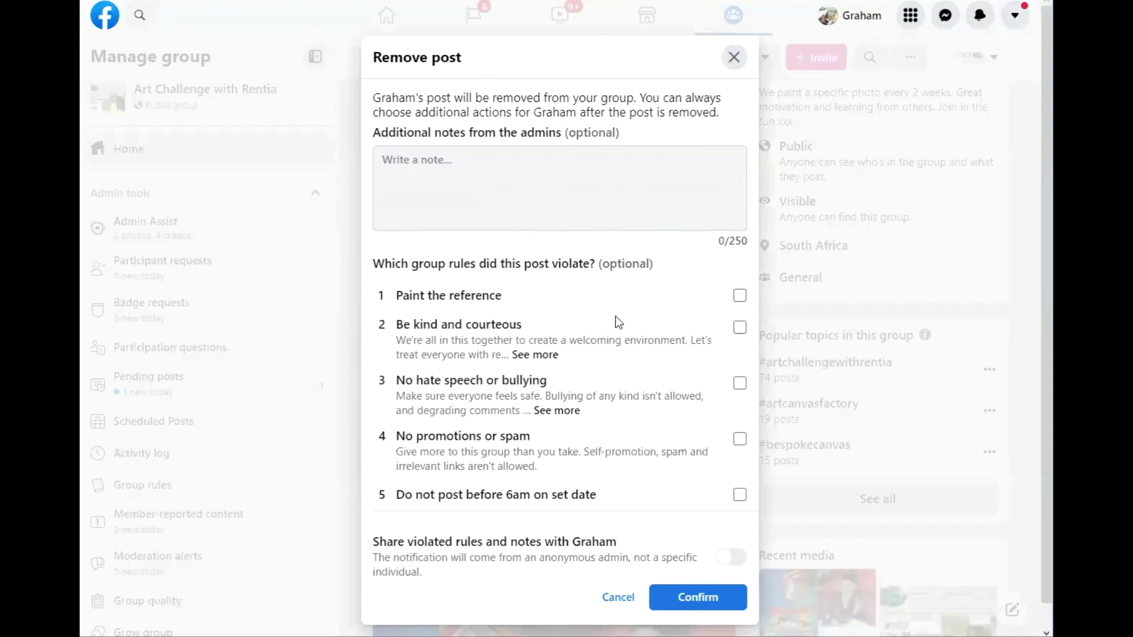
click(697, 598)
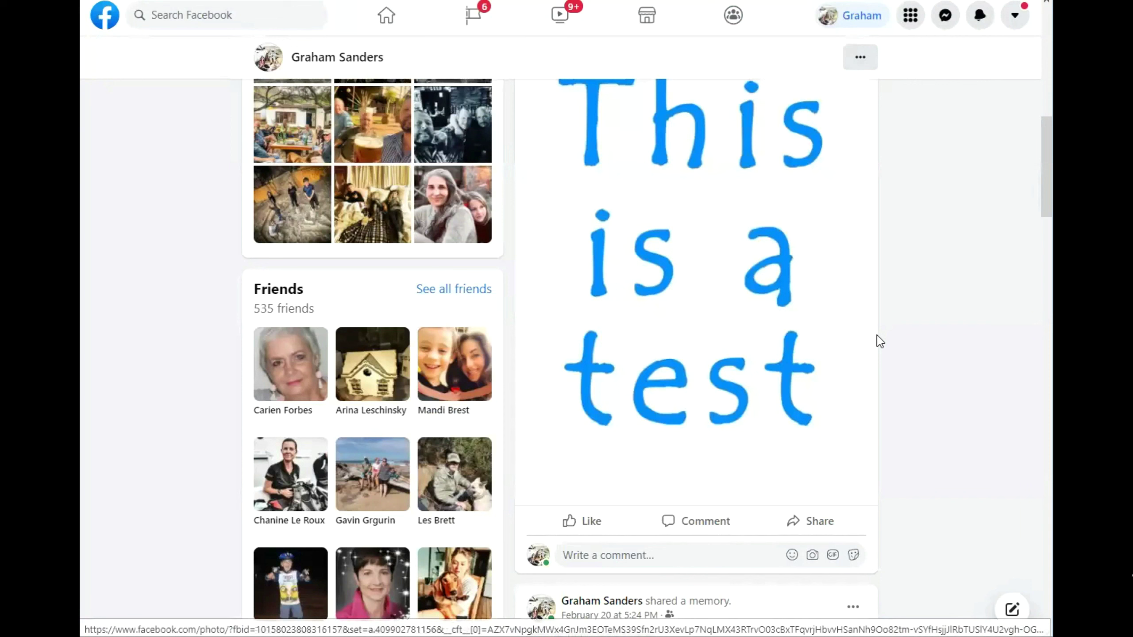
- Change the profile image post's audience from Friends to Public
scroll(917, 351, up, 5)
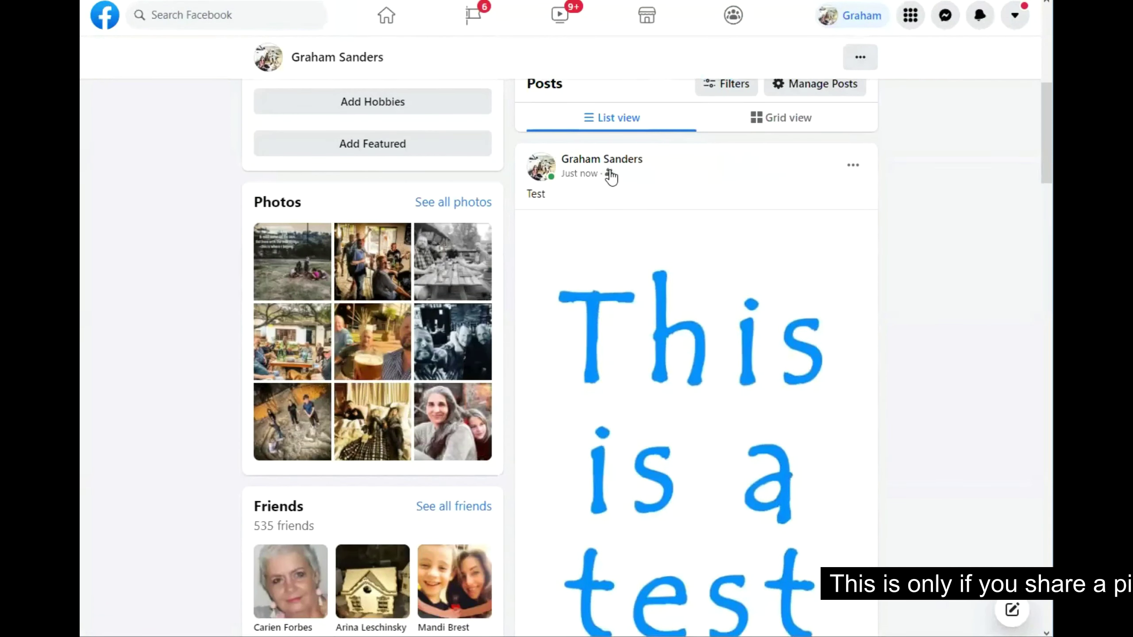
click(609, 174)
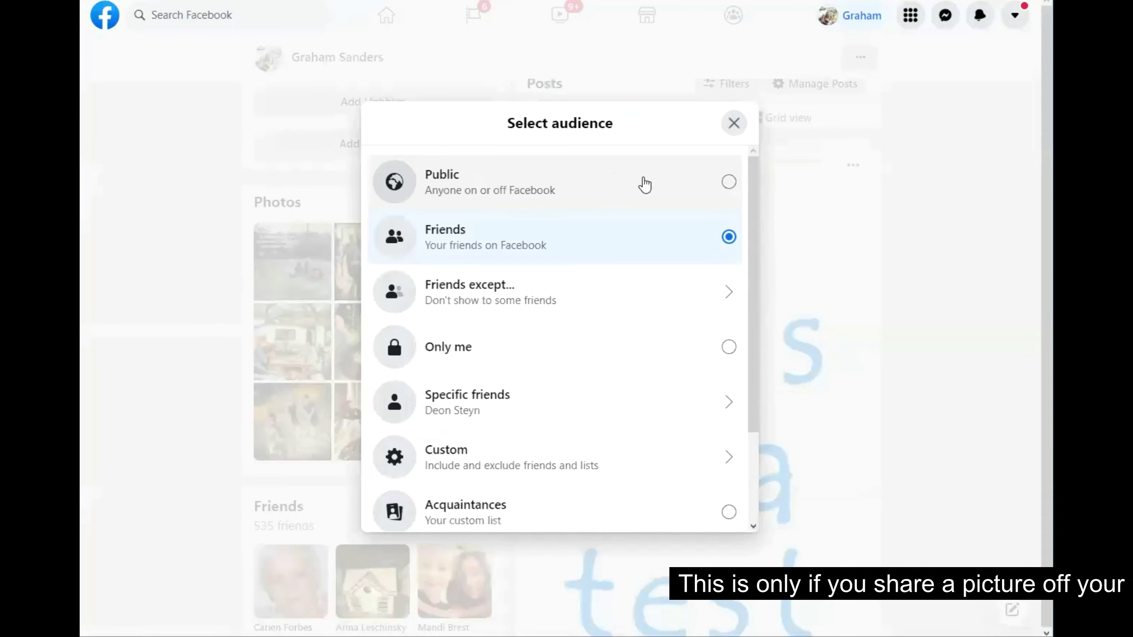
click(645, 183)
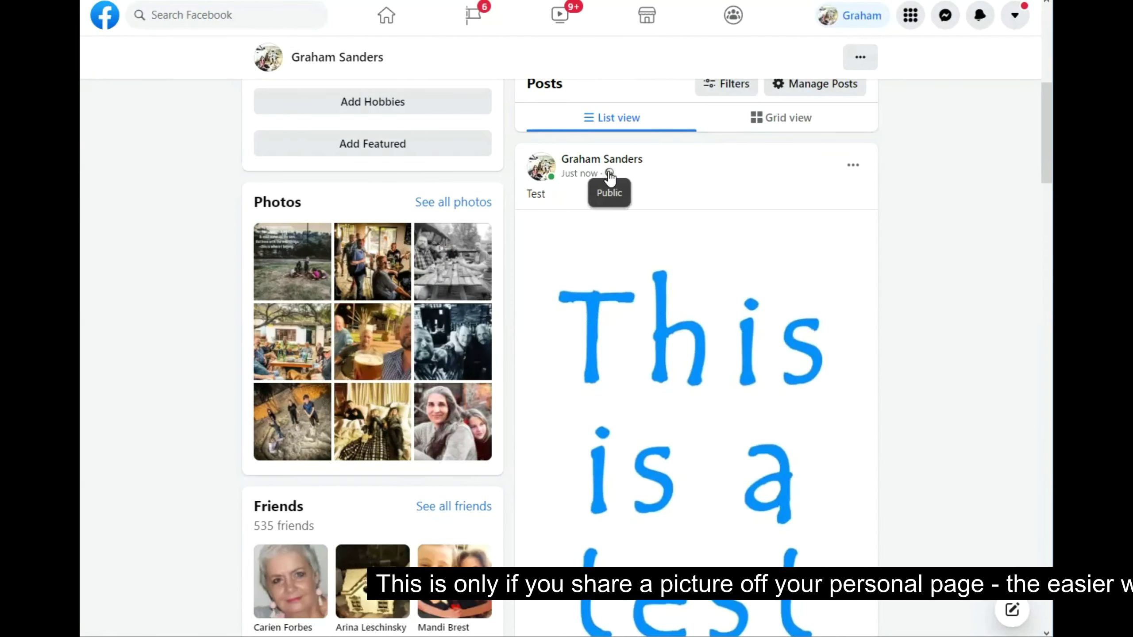
scroll(891, 188, down, 7)
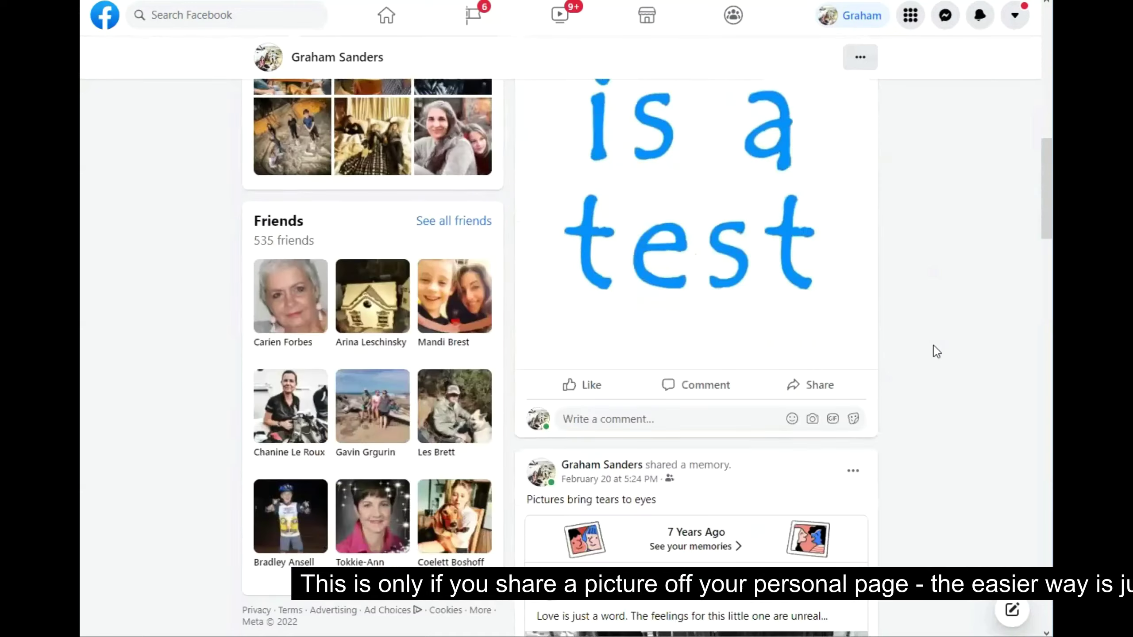
- Share the now-public image post to the Art Challenge with Rentia group, found by searching 'art cha'
click(824, 381)
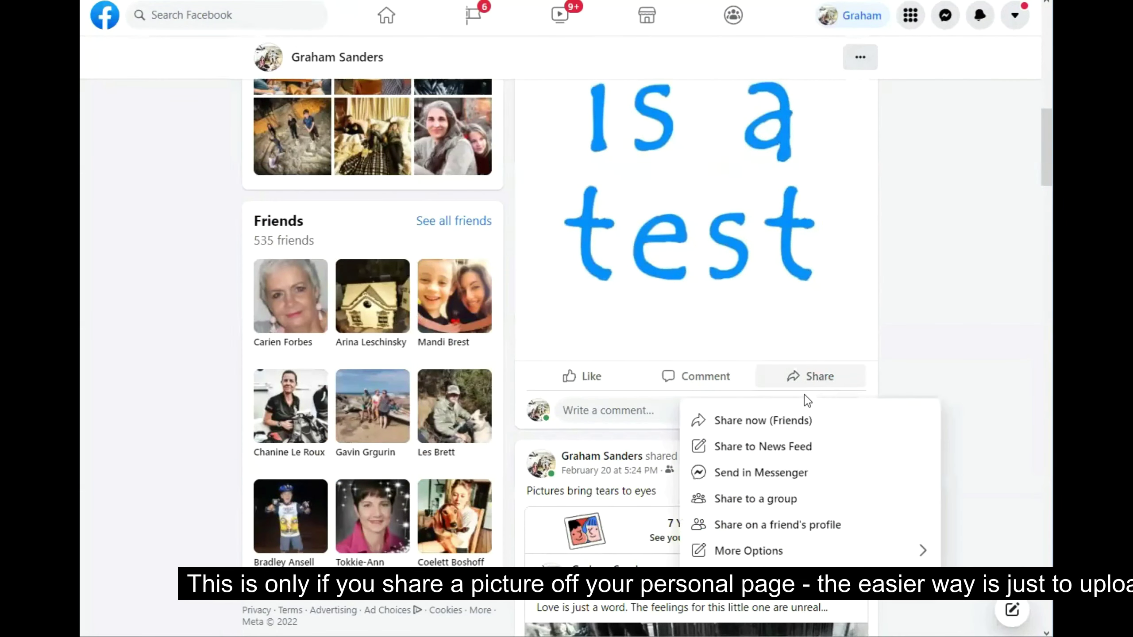
click(759, 503)
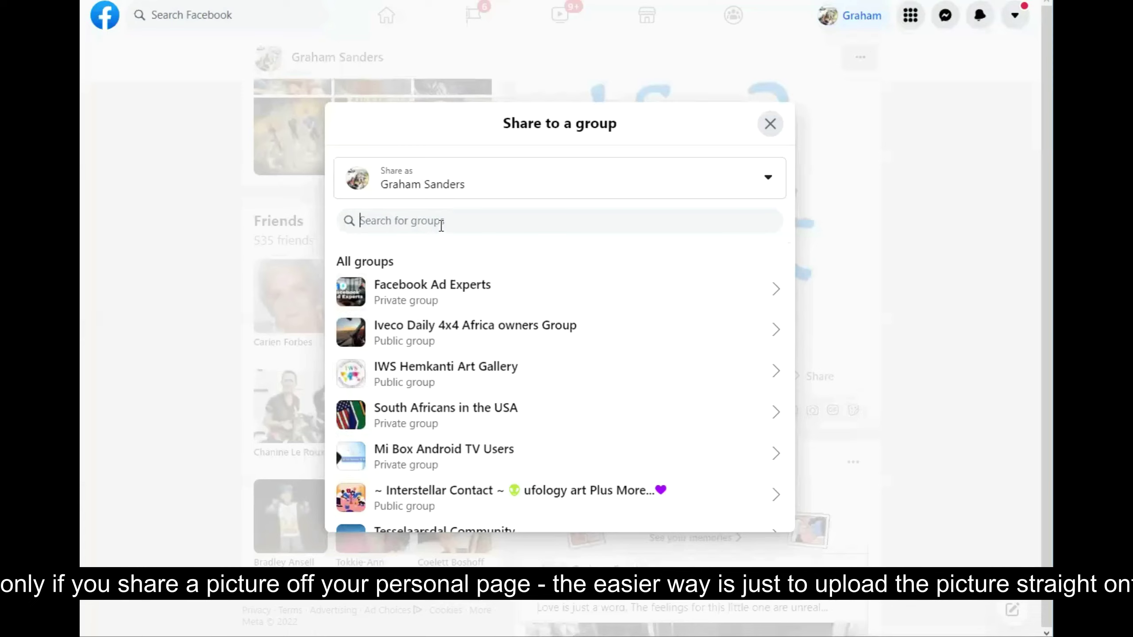
text(art cha)
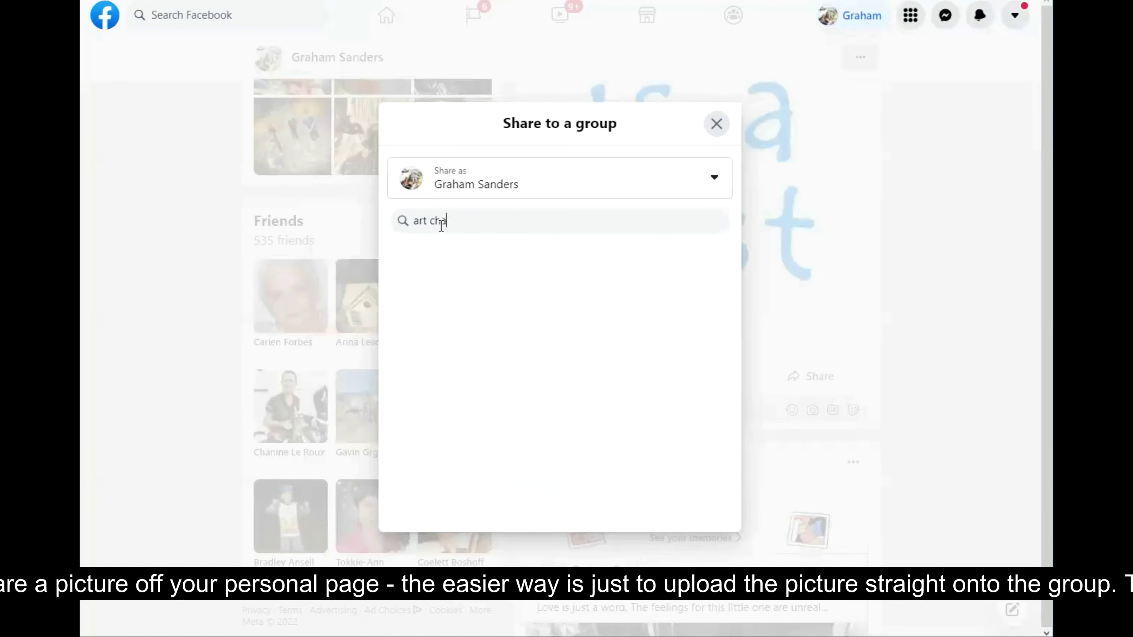
click(478, 287)
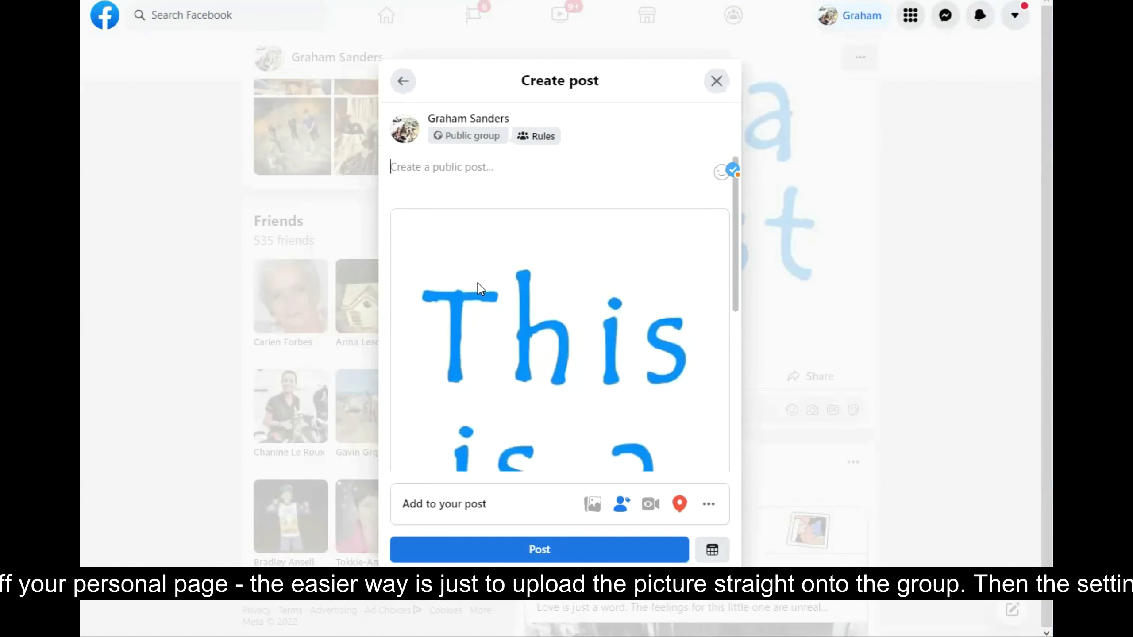
click(554, 547)
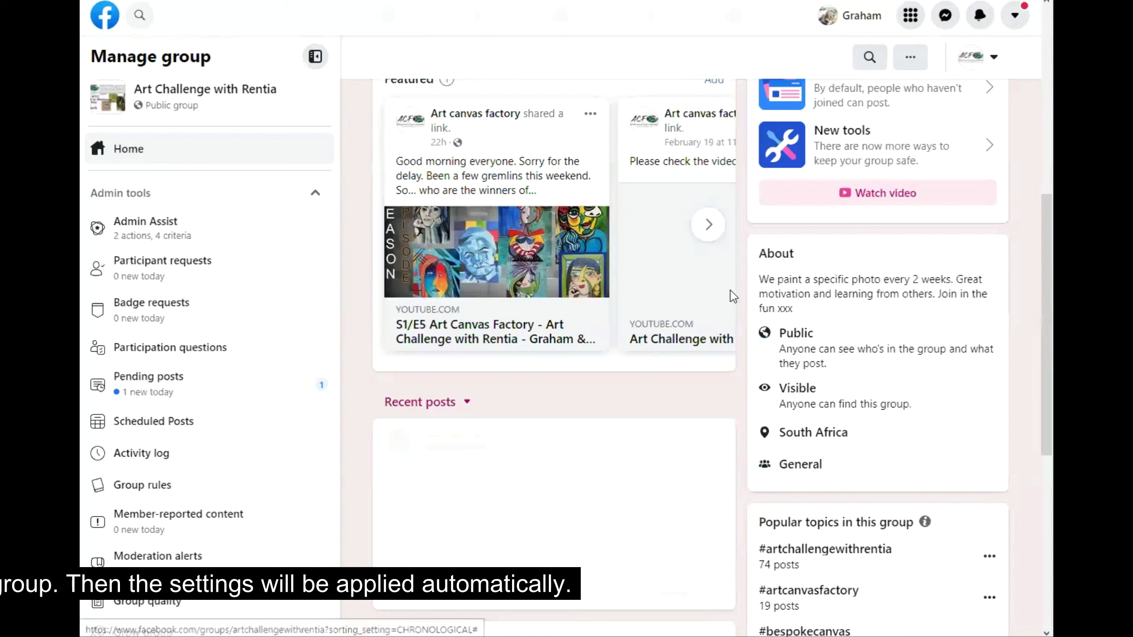
scroll(732, 295, down, 9)
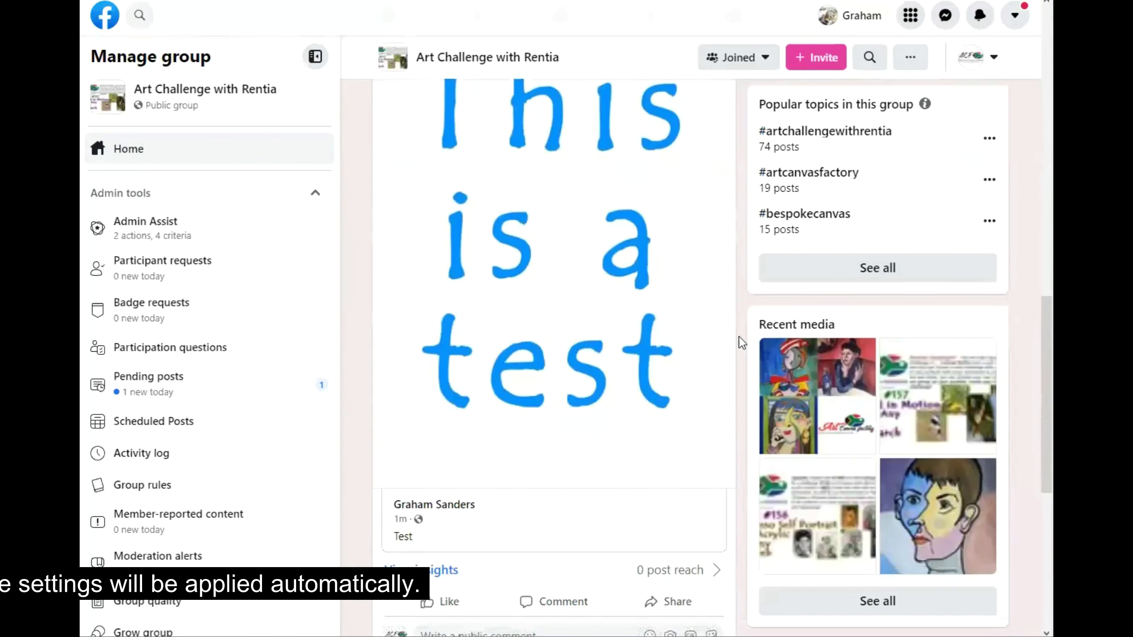
- Scroll the group's recent posts to check the shared 'This is a test' image
scroll(739, 336, up, 6)
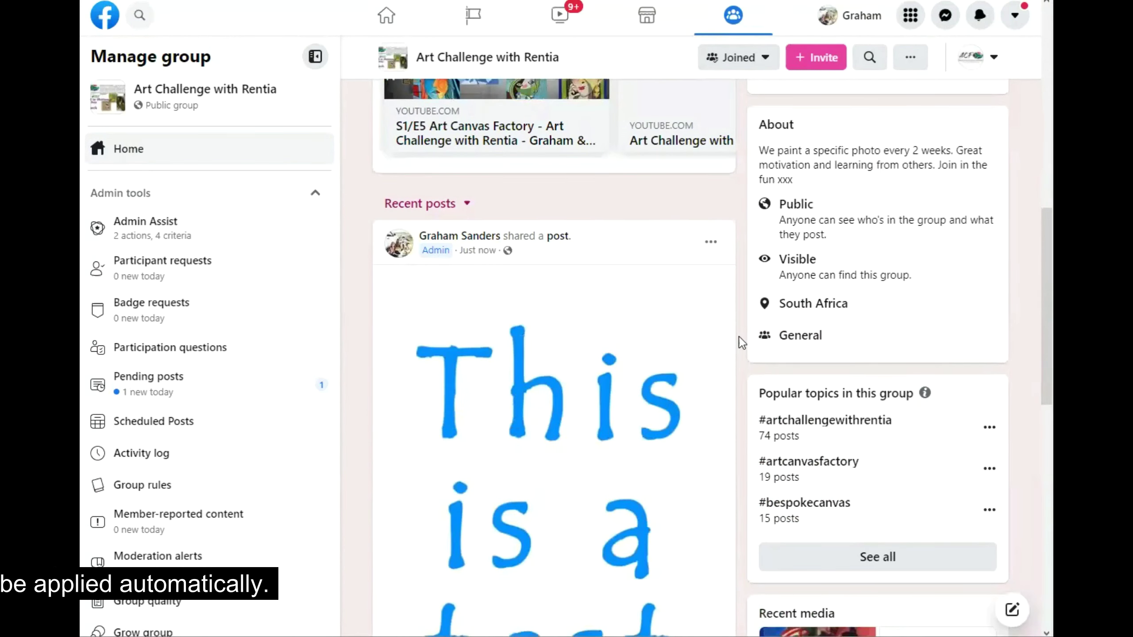
scroll(739, 336, down, 9)
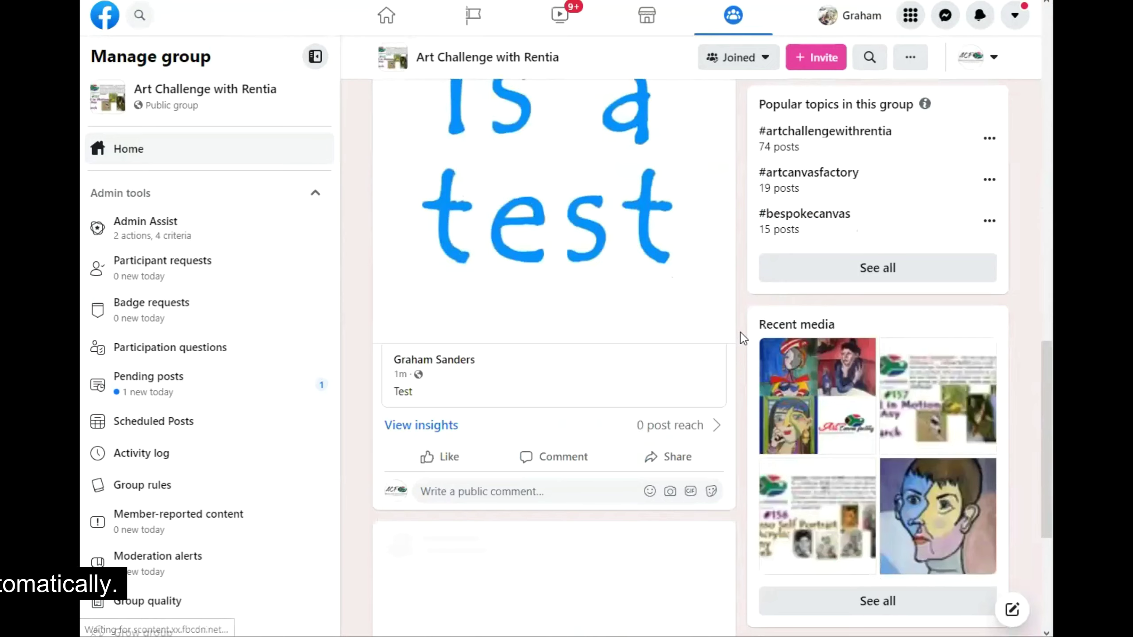